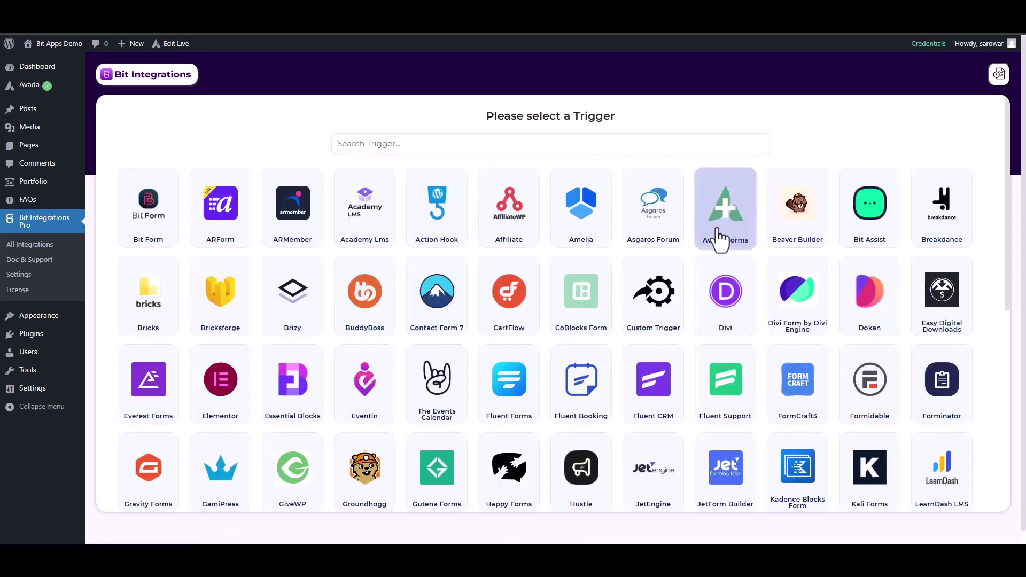
Step: Pick Avada Forms as the trigger and start fetching a test form submission
click(719, 235)
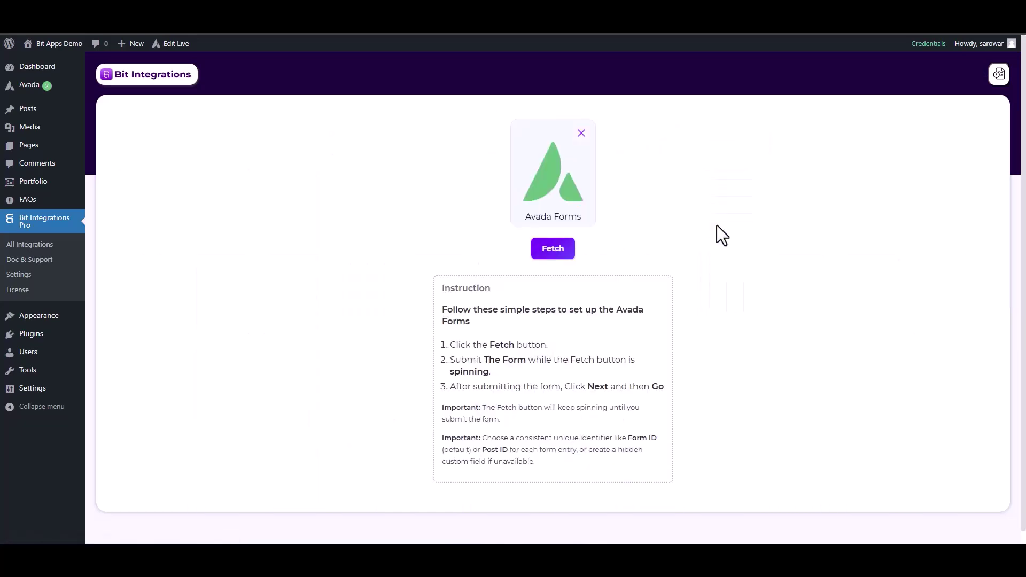
click(570, 249)
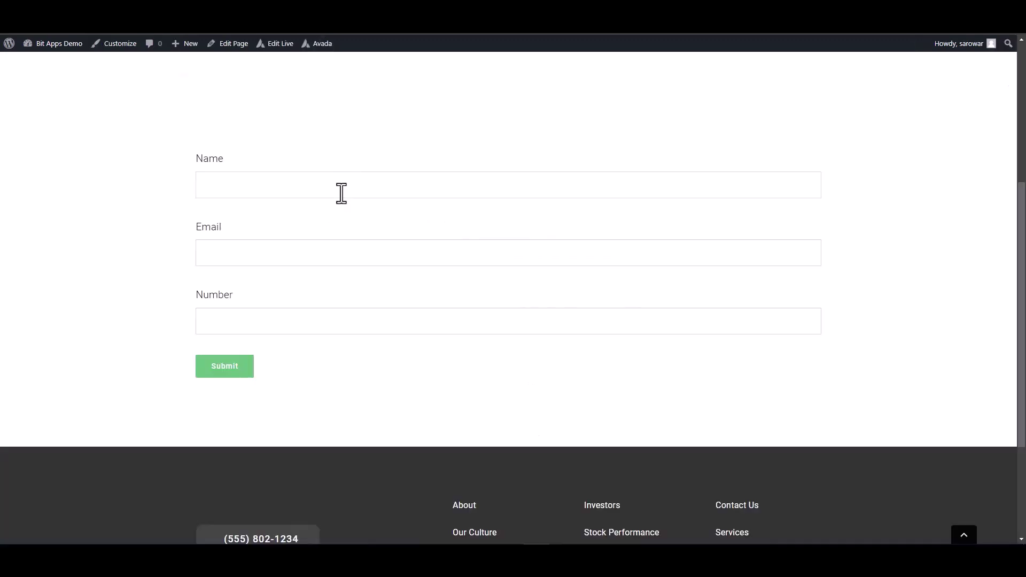
Step: Submit a test Avada form entry with a test e-mail and number 125563, then return to the setup
click(342, 193)
click(580, 250)
text(test@gmail.com)
click(616, 321)
text(125563)
click(221, 367)
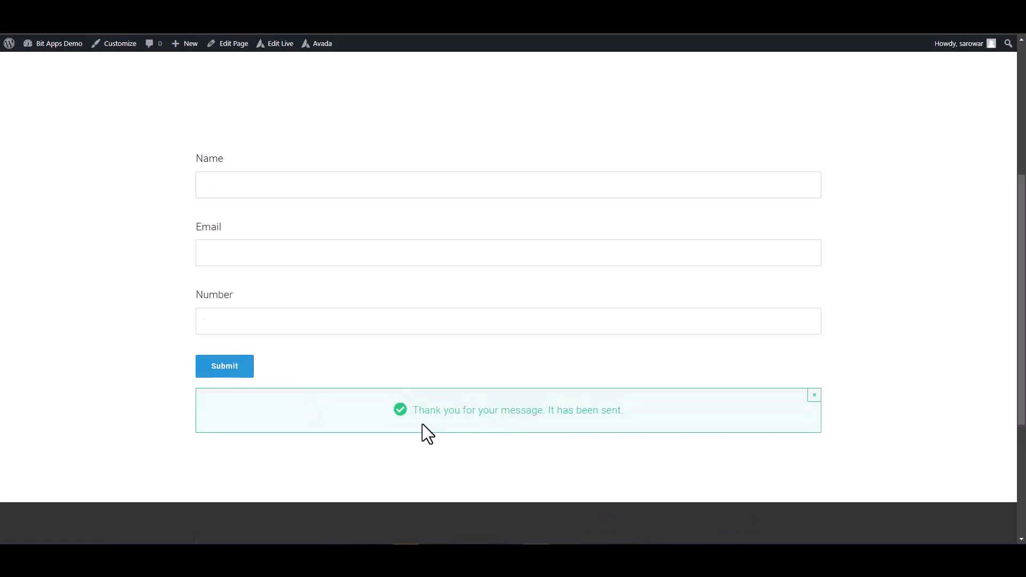
click(243, 19)
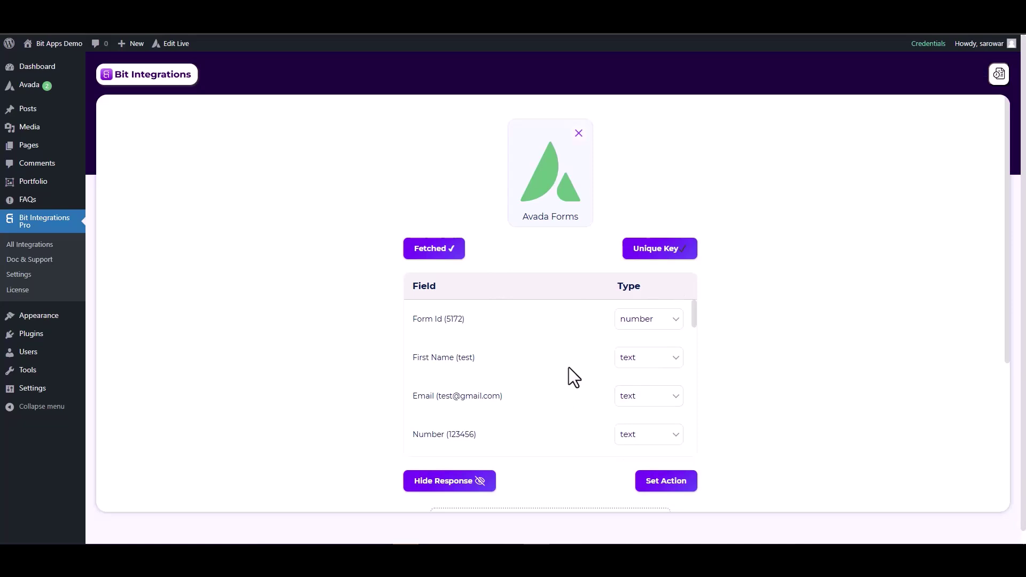
Step: Set the fetched Email field's type to email and the Number field's type to number
click(633, 402)
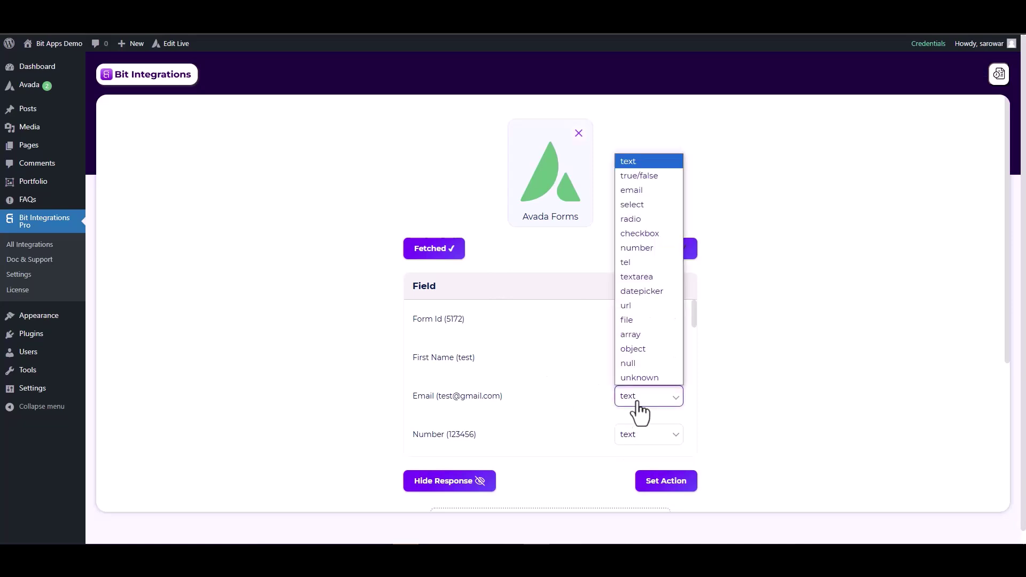
click(631, 190)
scroll(636, 374, down, 2)
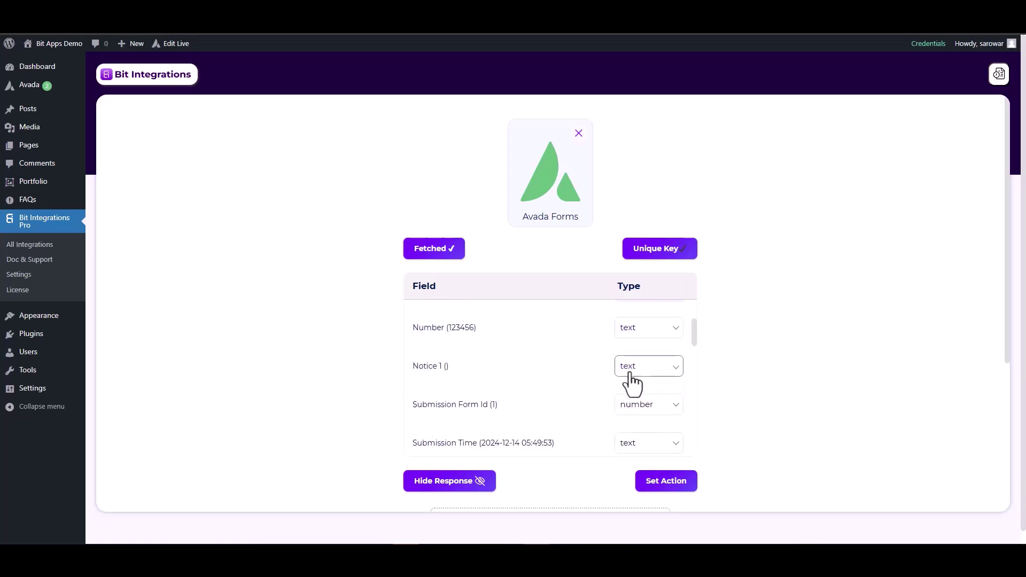
click(626, 332)
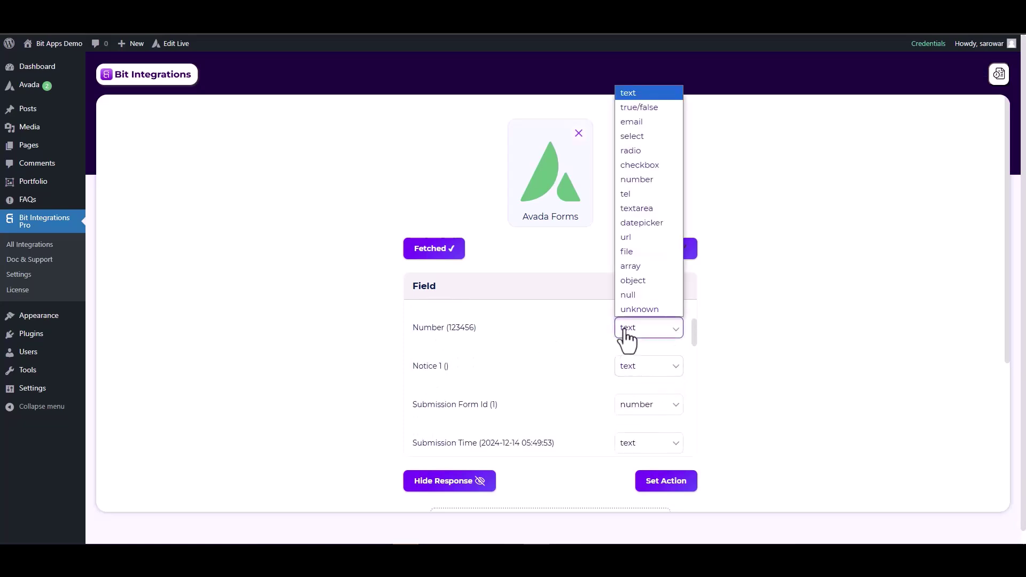
click(636, 179)
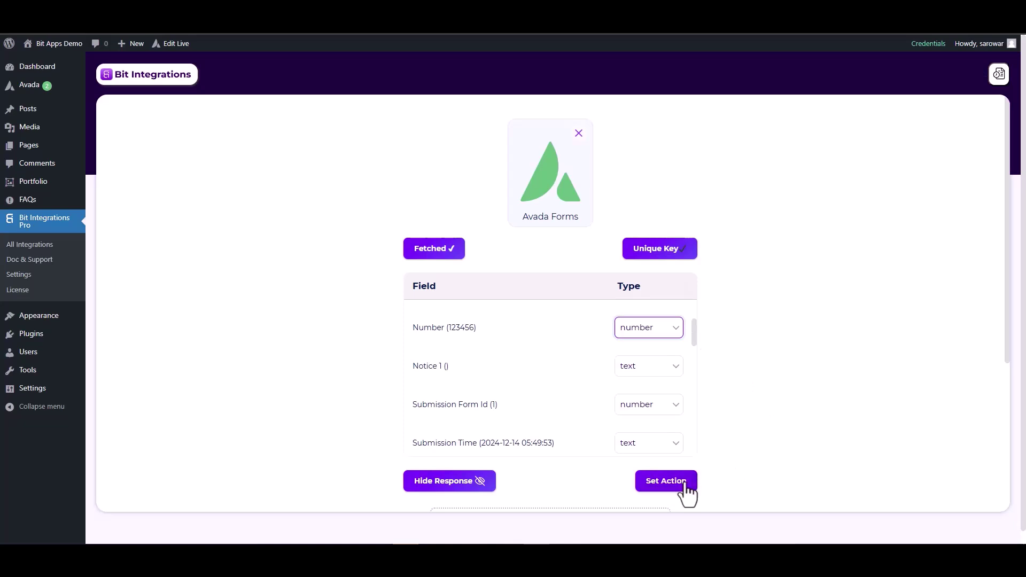
click(667, 484)
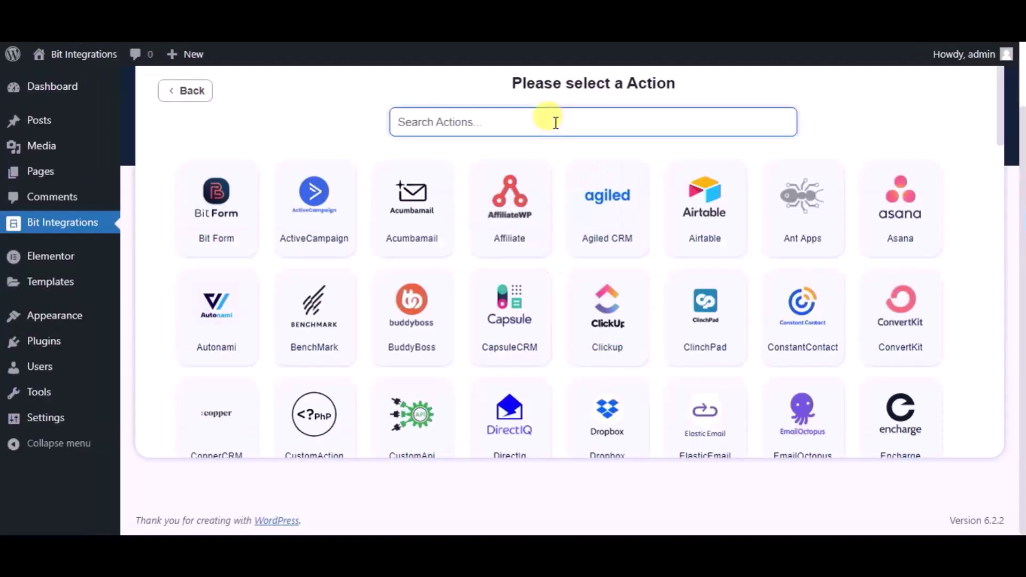
Step: Choose CopperCRM as the action and rename the integration to 'Bit Integrations'
text(copp)
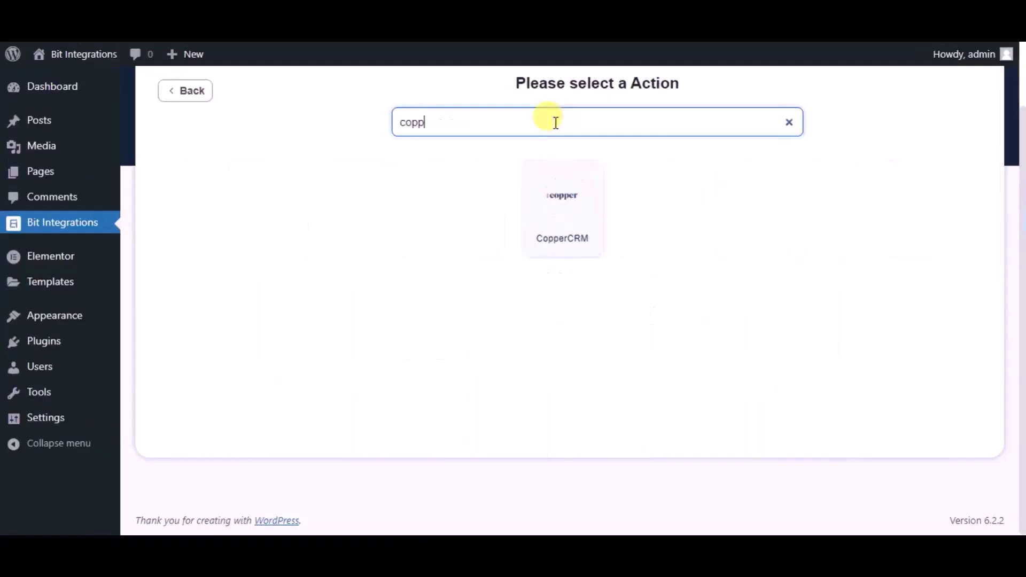
click(553, 174)
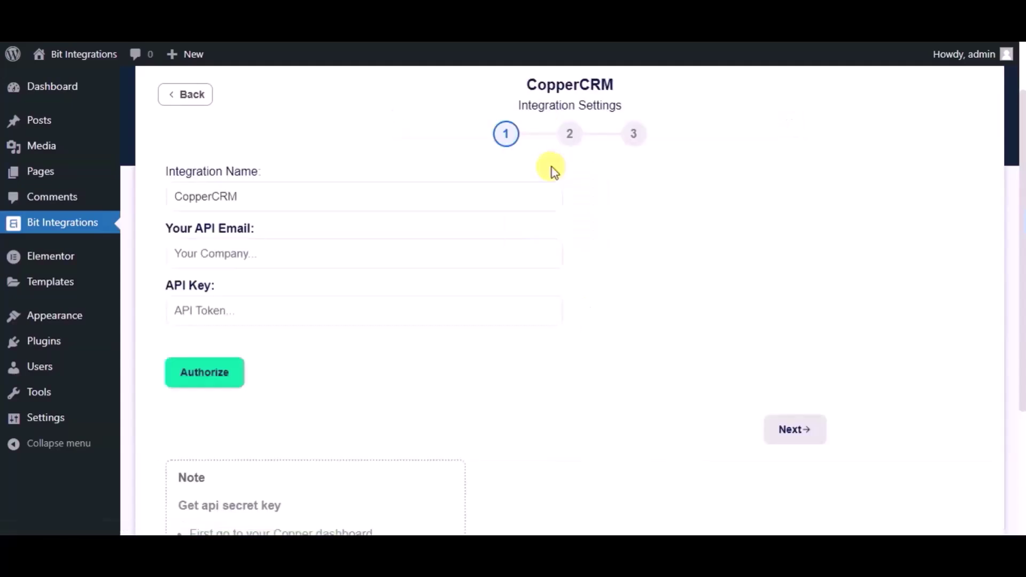
click(391, 187)
double_click(392, 190)
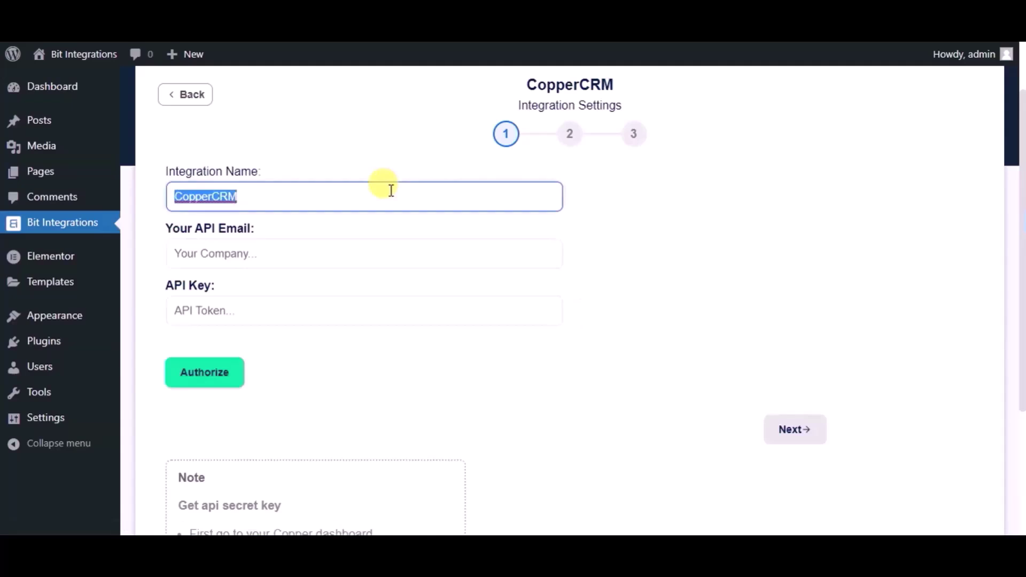
text(Bit )
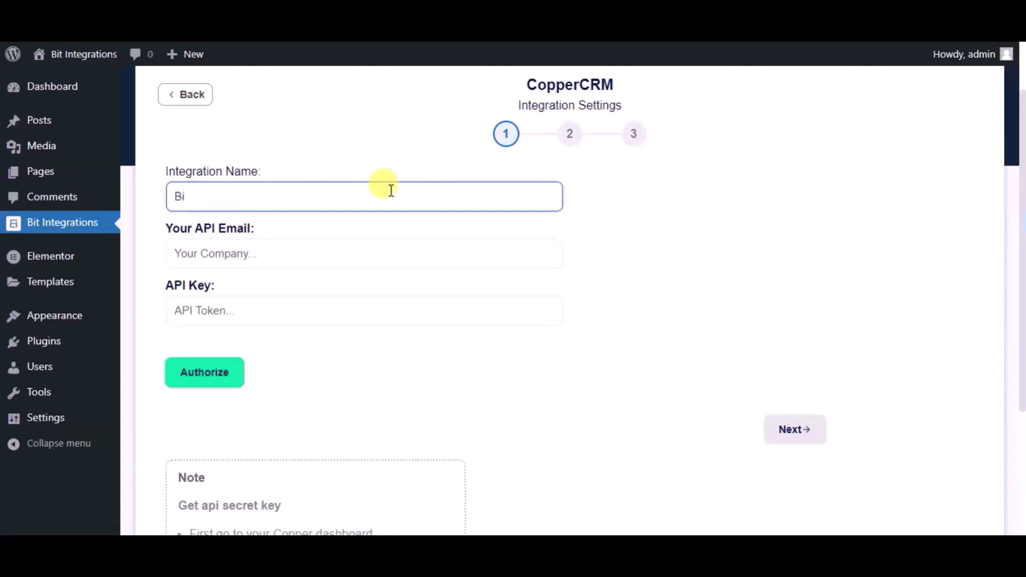
text(Integrations)
Step: Generate a new API key under Copper's Settings > Integrations > API Keys and copy the creator's e-mail
click(362, 244)
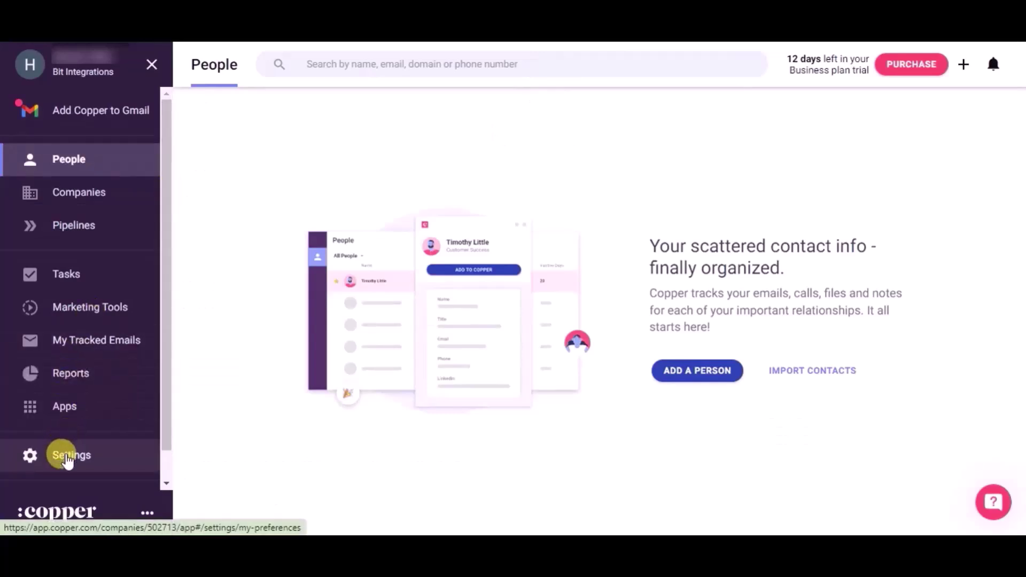
click(67, 460)
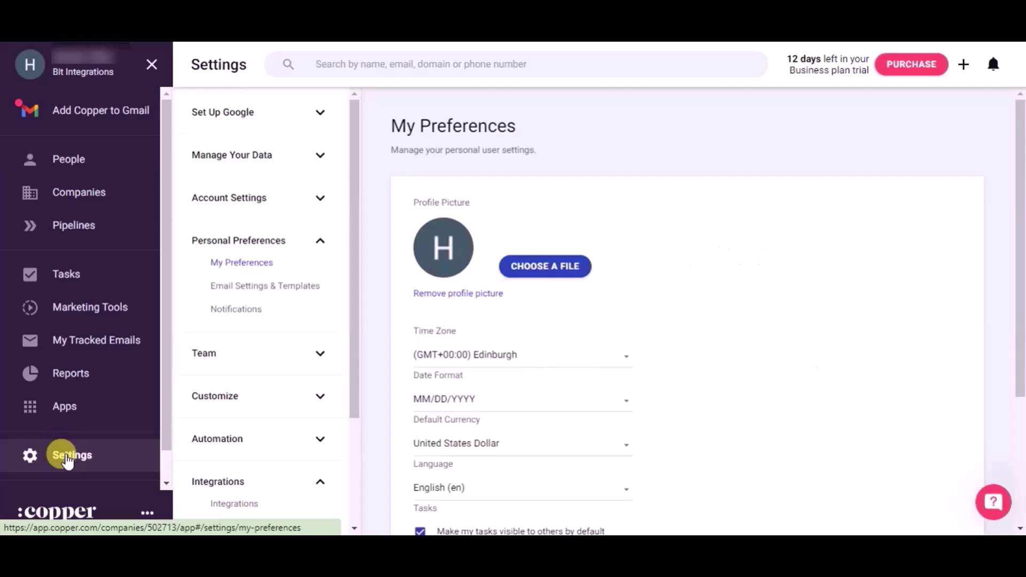
scroll(289, 459, down, 2)
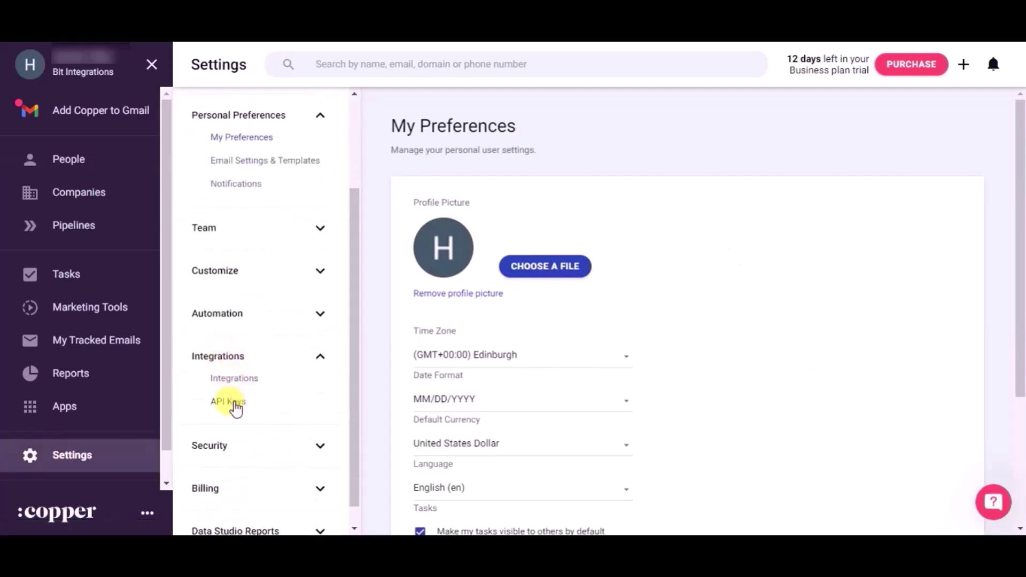
click(235, 409)
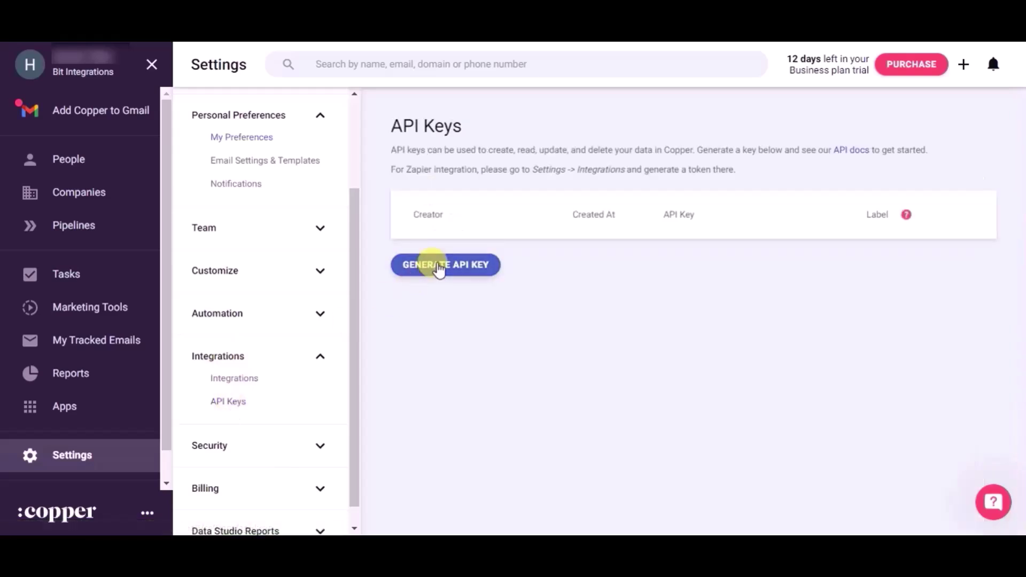
click(438, 266)
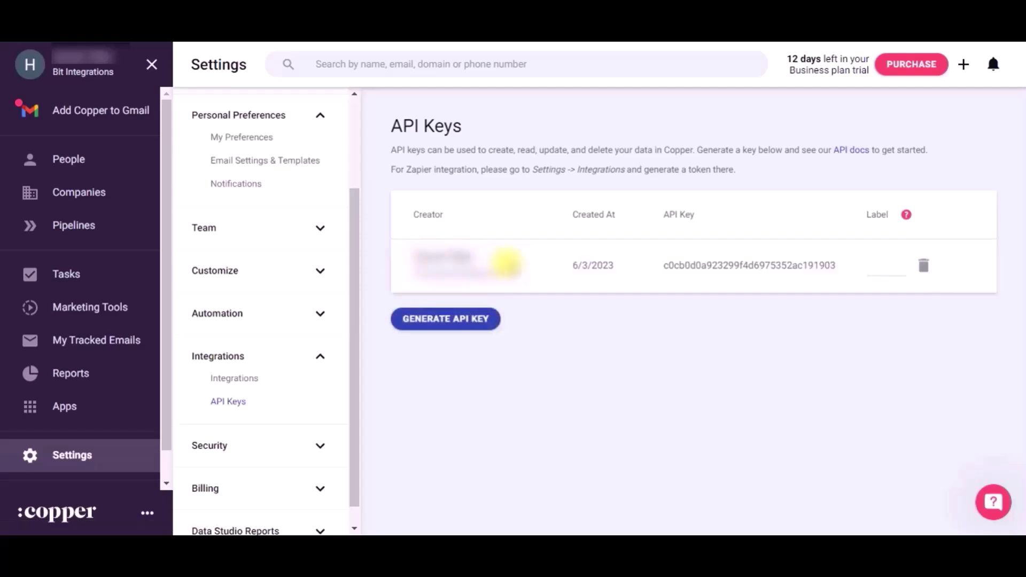
drag(520, 270, 404, 268)
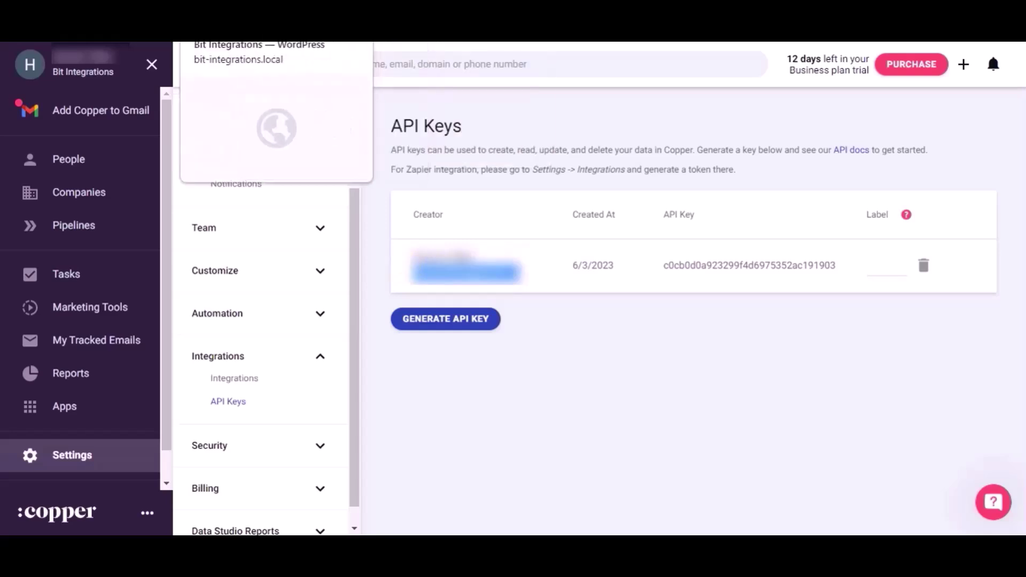
click(278, 10)
Step: Paste the Copper API e-mail and API key into the CopperCRM settings and authorize the connection
key(ctrl+v)
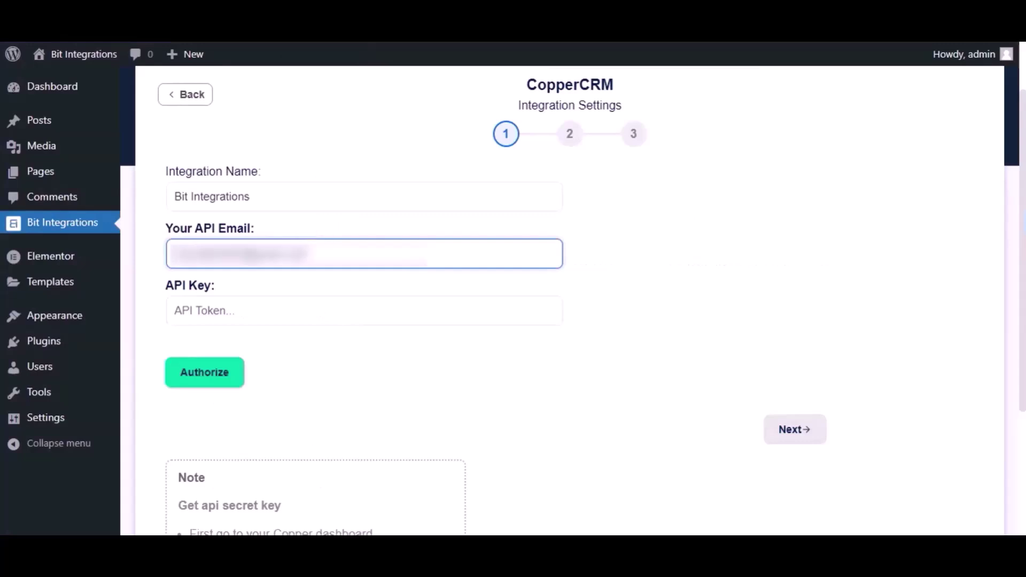
click(406, 22)
click(837, 266)
drag(837, 266, 665, 264)
key(ctrl+c)
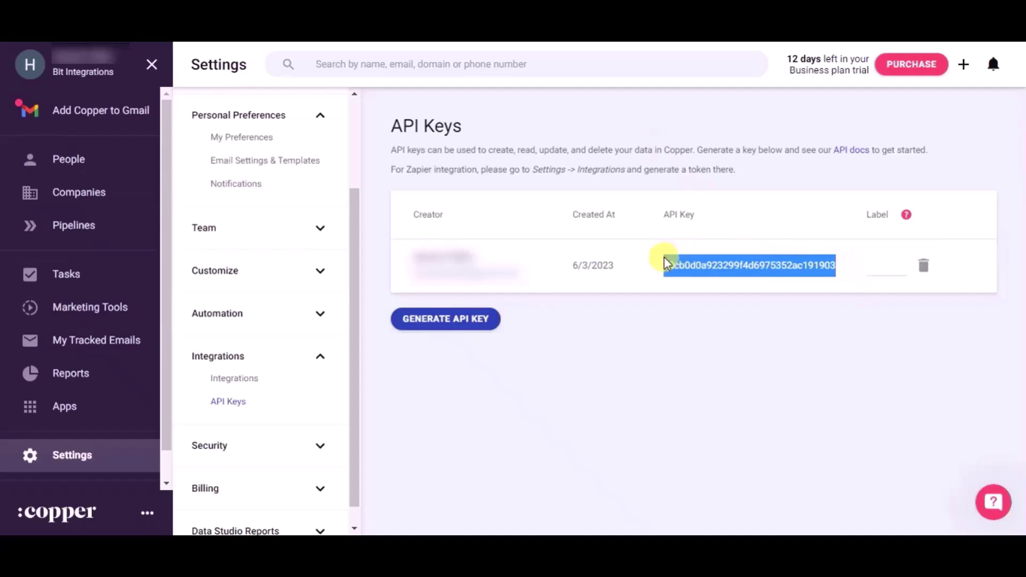
click(320, 22)
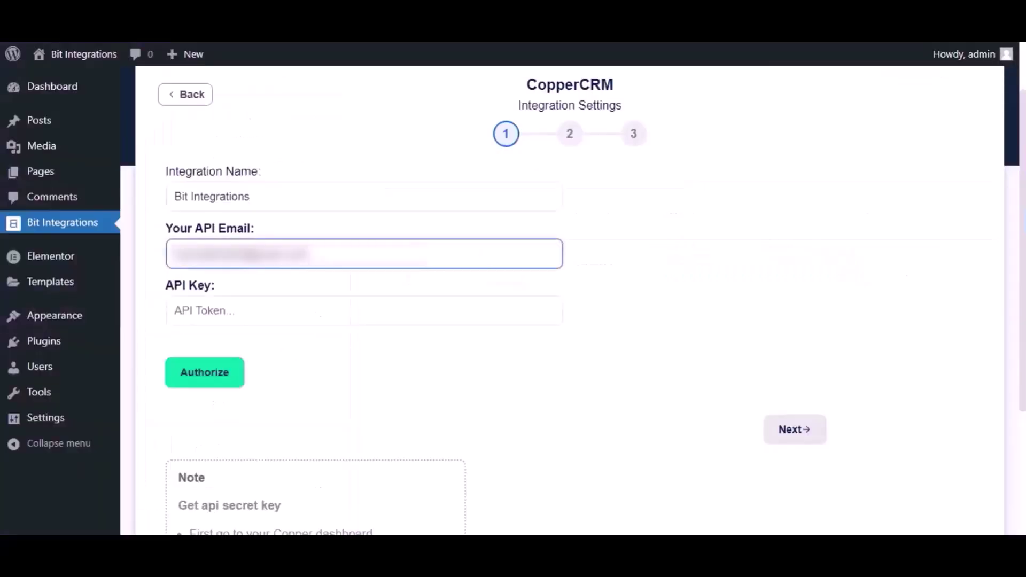
click(275, 303)
key(ctrl+v)
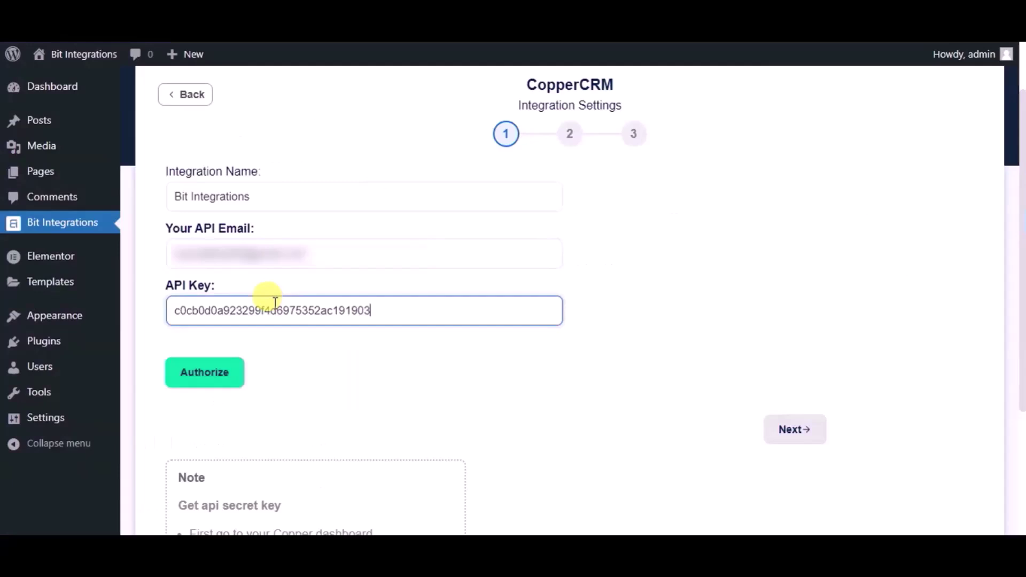
click(234, 372)
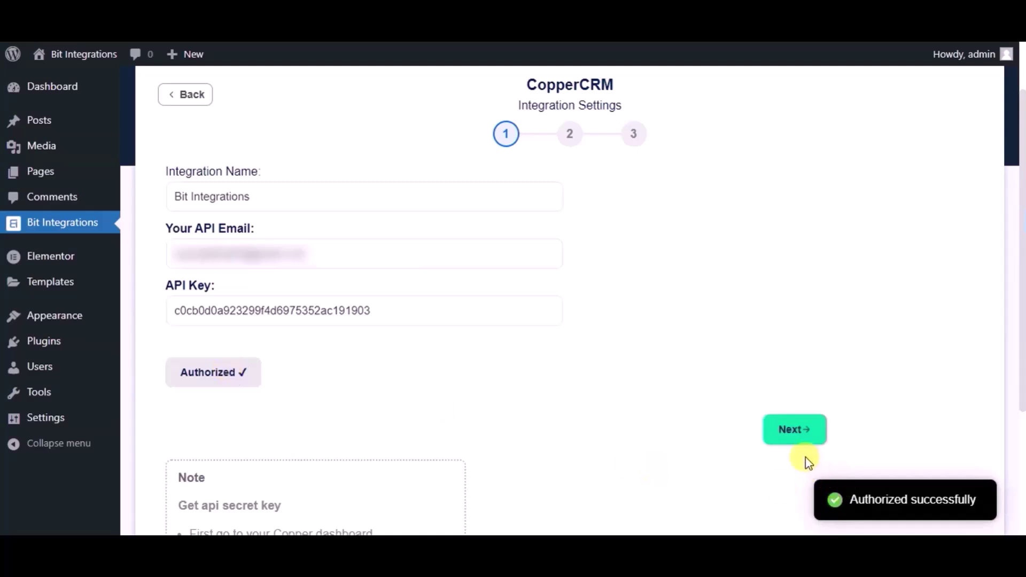
click(800, 437)
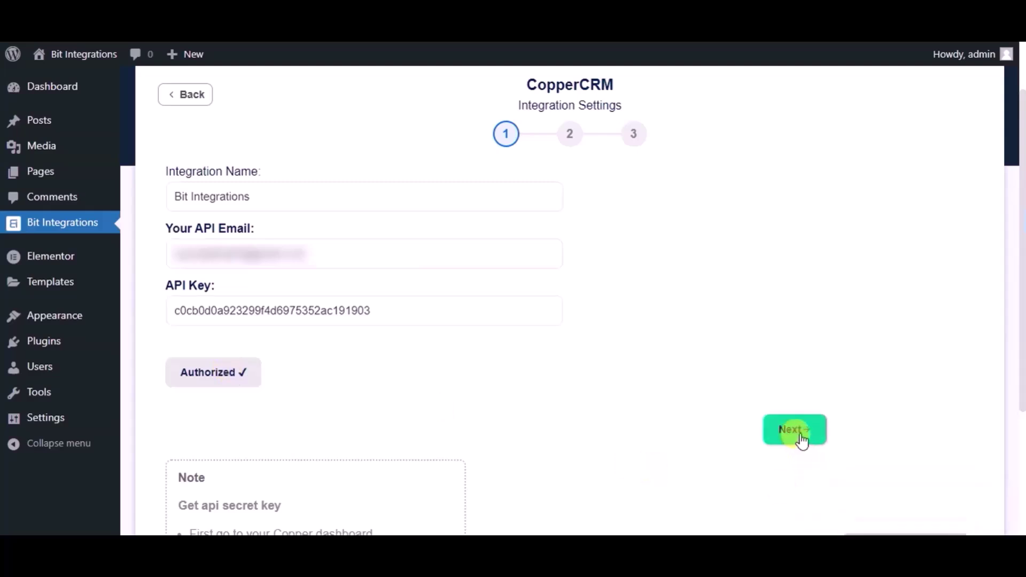
Step: Choose the Create Person action and map the form's Name field
click(507, 204)
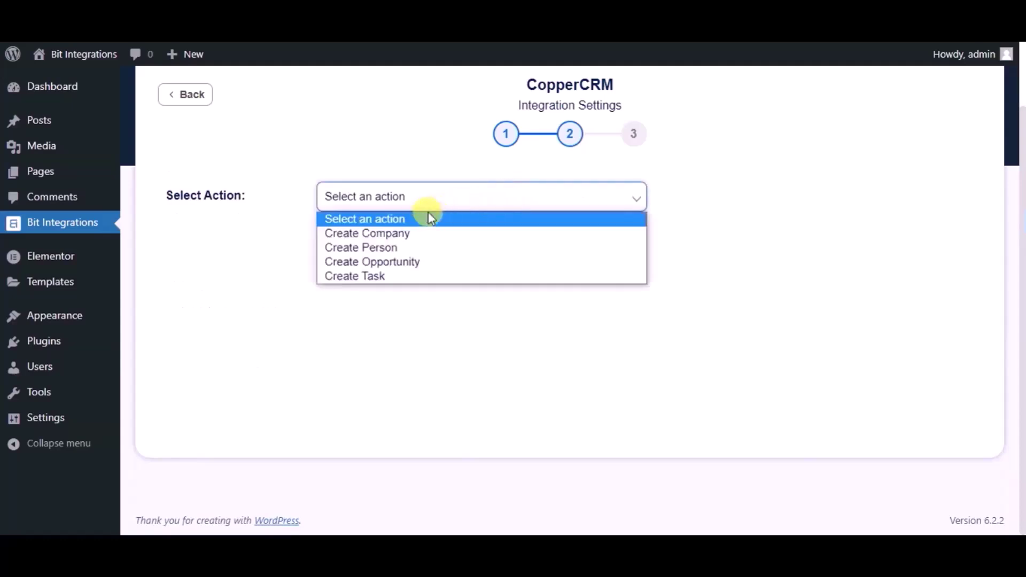
click(398, 247)
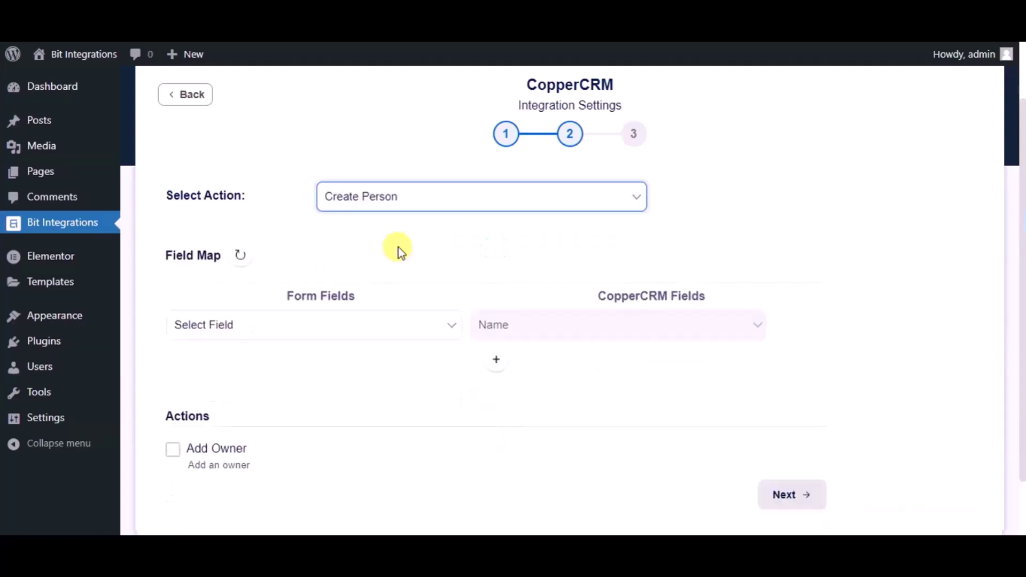
scroll(399, 247, down, 3)
click(389, 255)
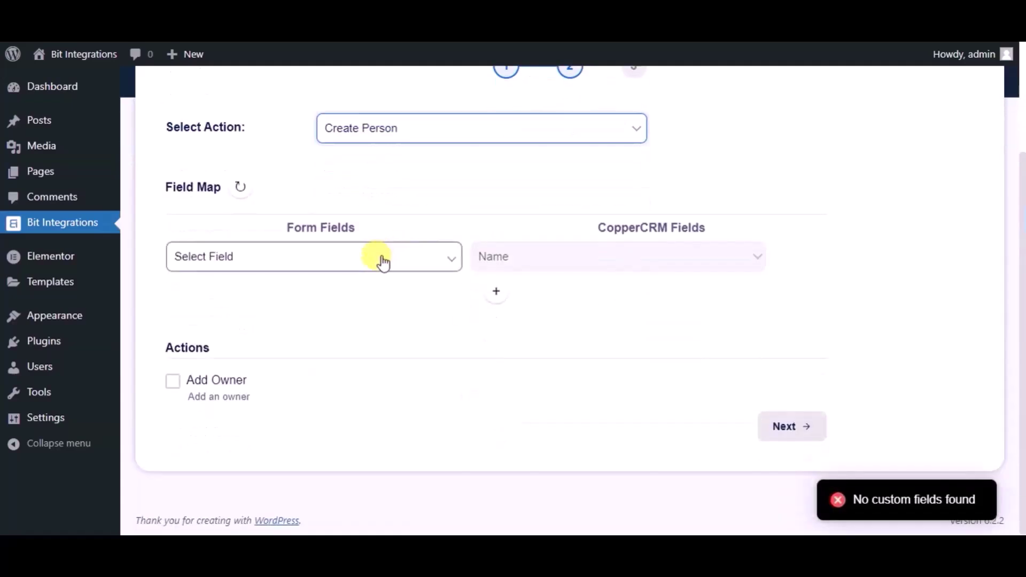
click(242, 306)
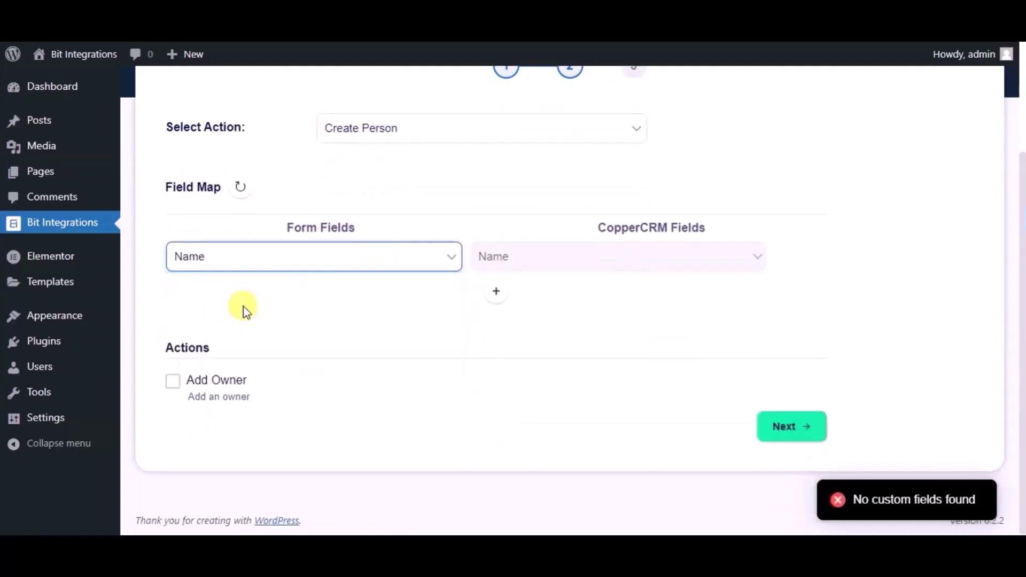
Step: Add mappings from the form's Email and Phone fields to Copper's Email and Phone fields
click(496, 292)
click(310, 308)
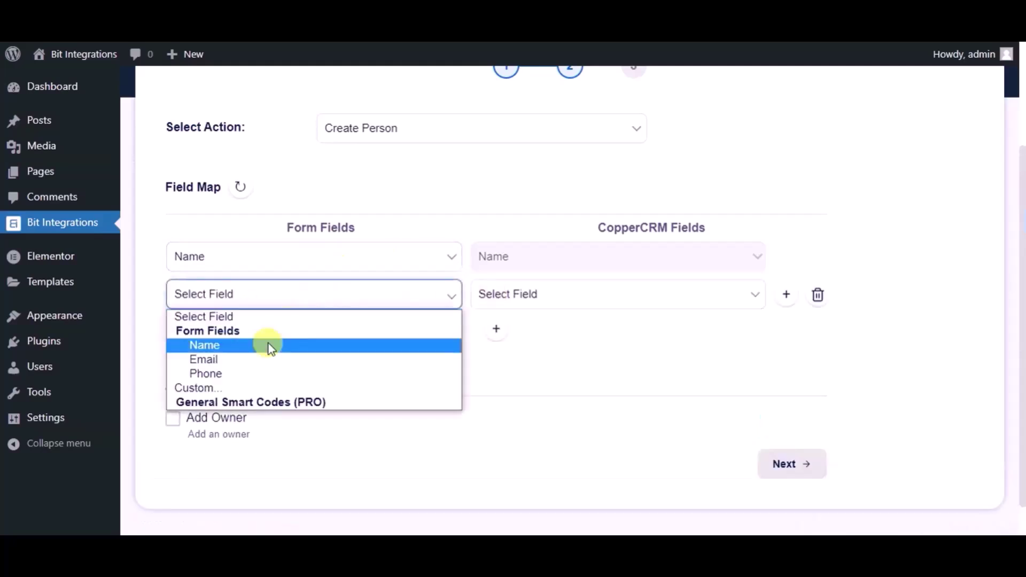
click(258, 359)
click(533, 299)
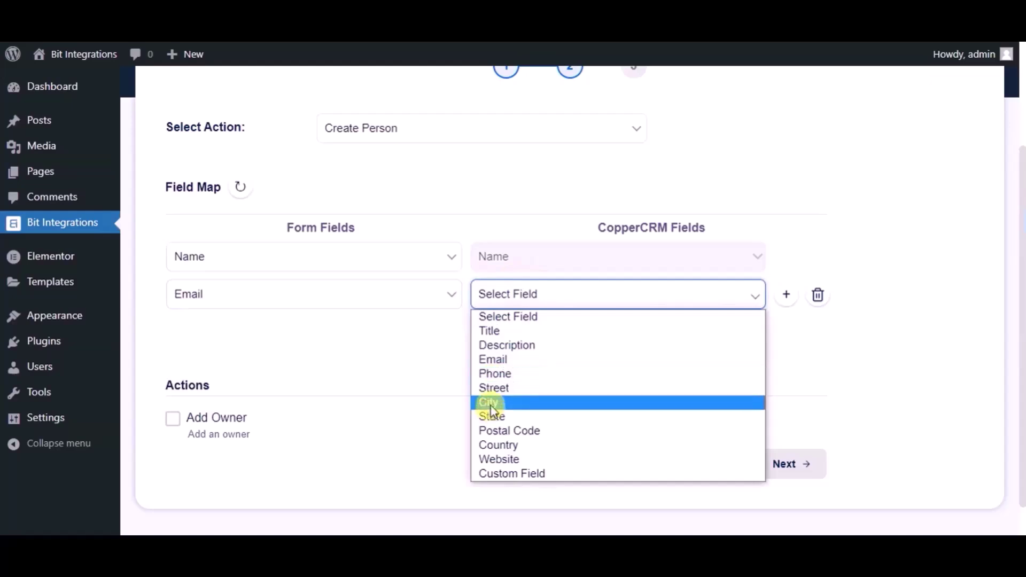
click(493, 360)
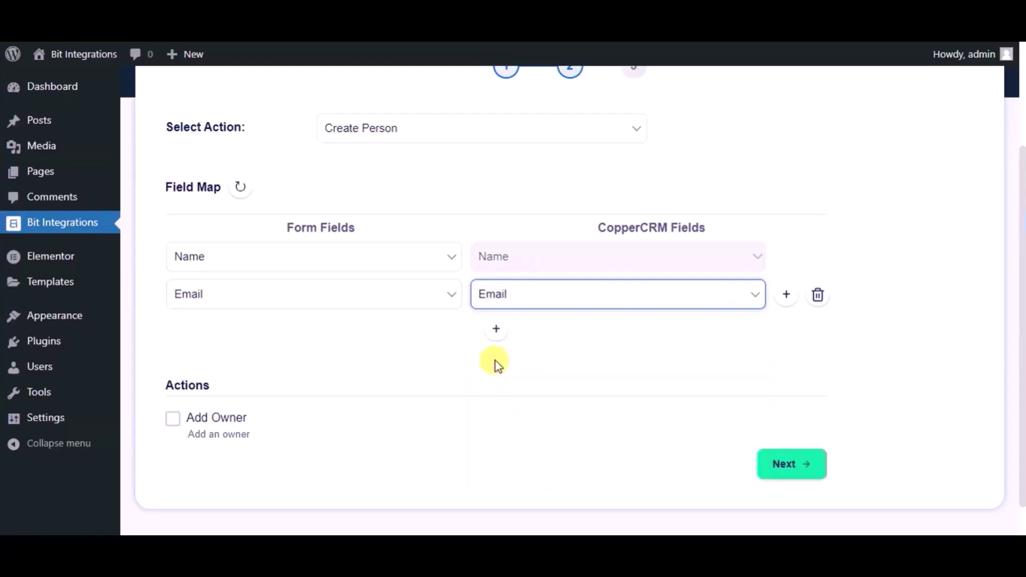
click(496, 329)
click(316, 333)
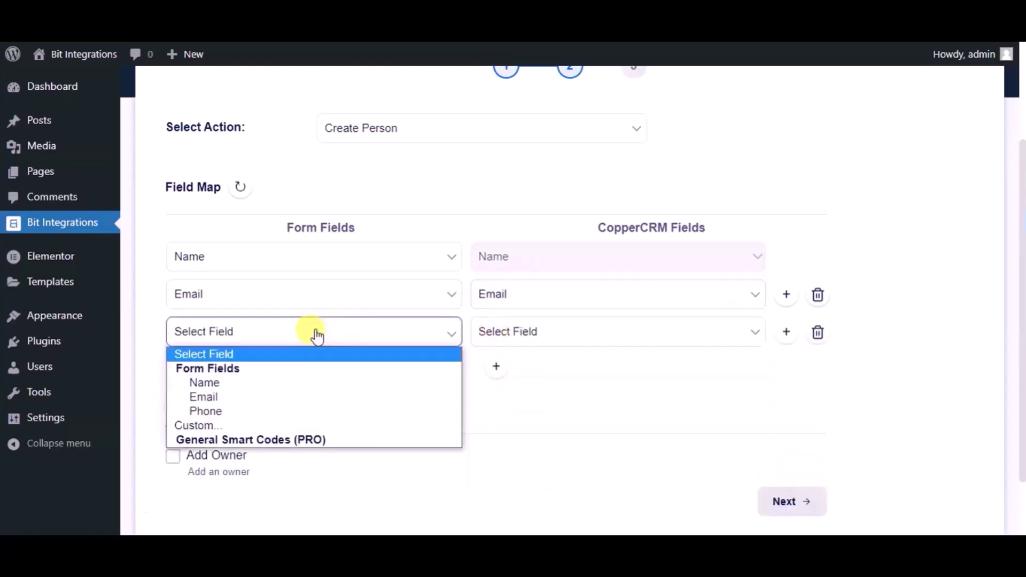
click(247, 412)
click(515, 332)
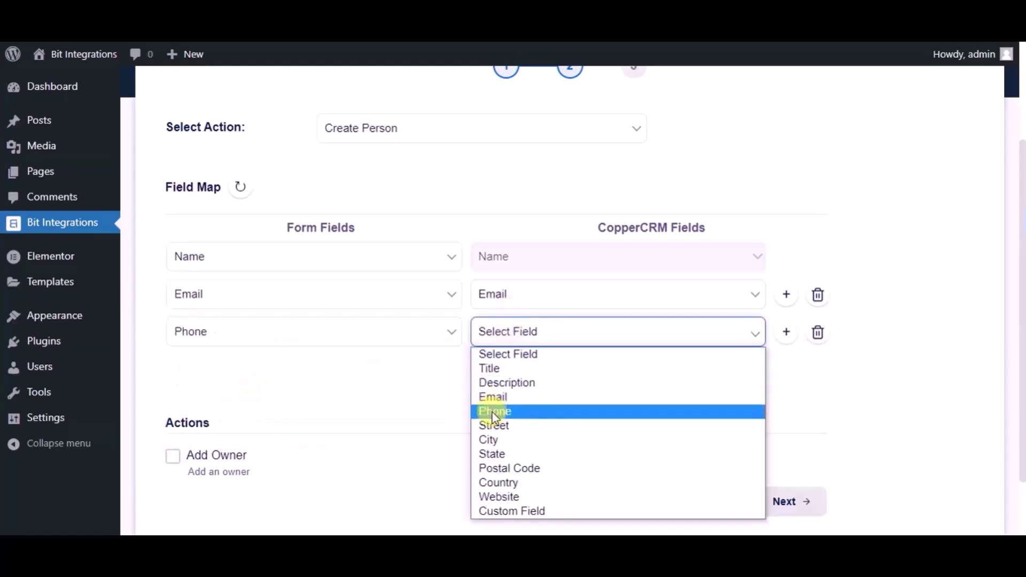
click(506, 412)
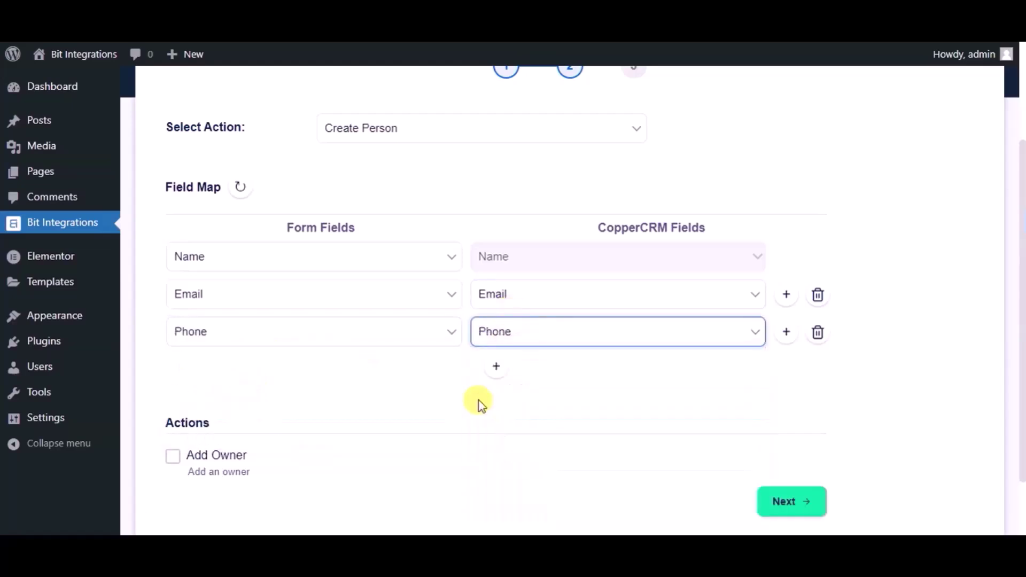
Step: Finish and save the CopperCRM integration
scroll(441, 388, down, 2)
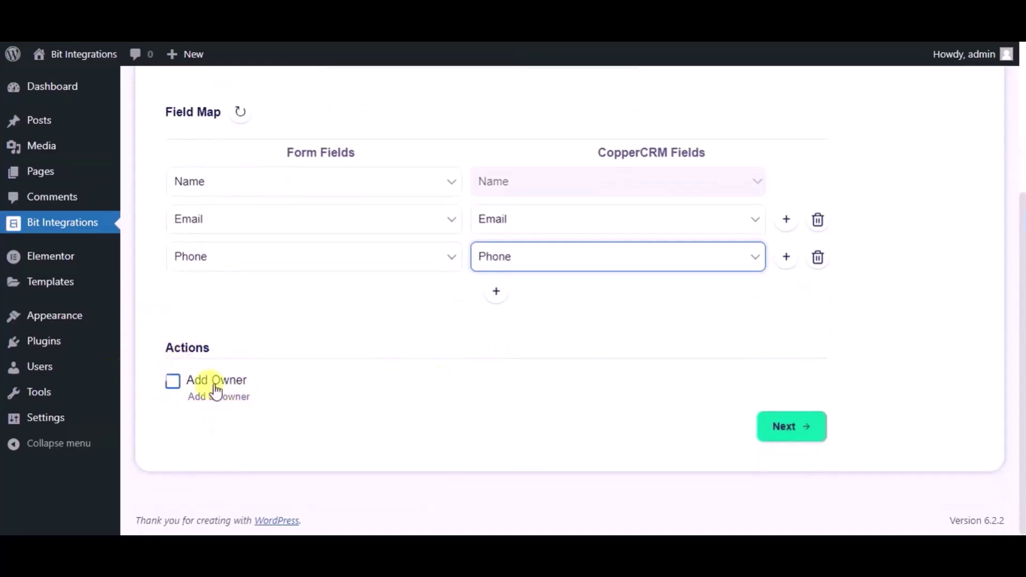
click(784, 427)
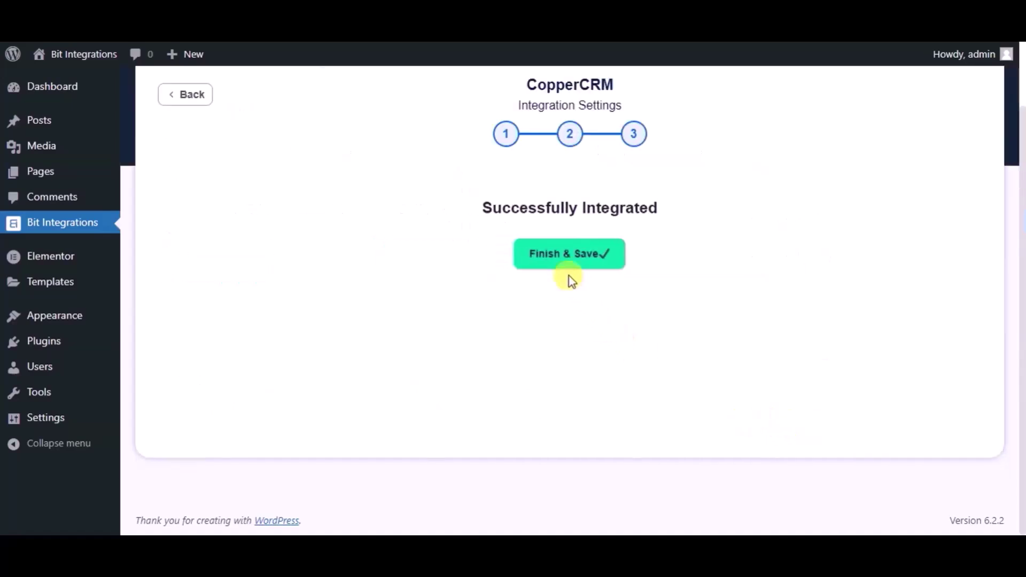
click(537, 256)
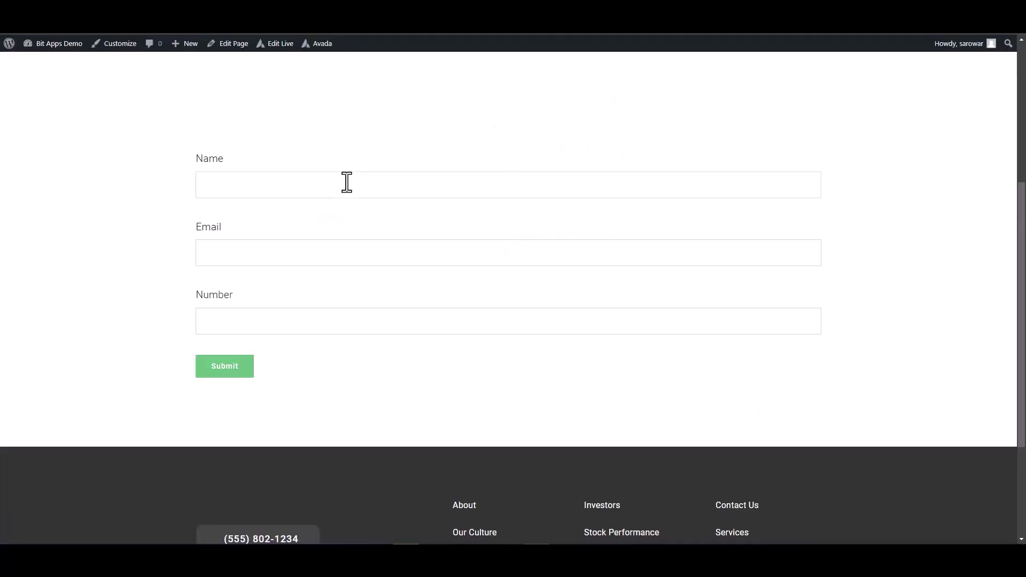
Step: Submit the Avada form with name 'Bit Integrations', a support e-mail and a test number
click(347, 182)
text(Bit Integrations)
click(744, 264)
click(739, 319)
text(44455566)
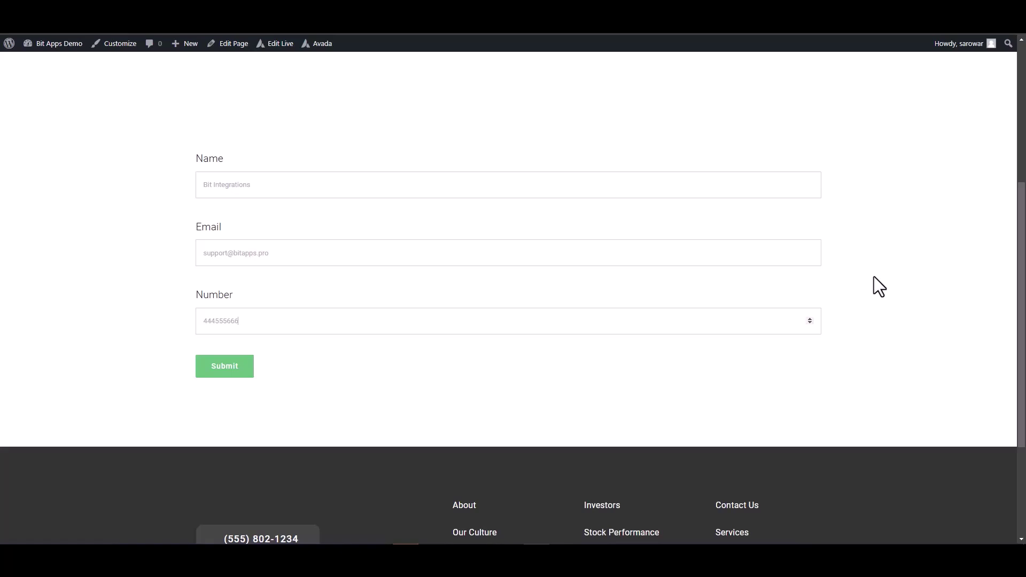
text(6)
click(234, 371)
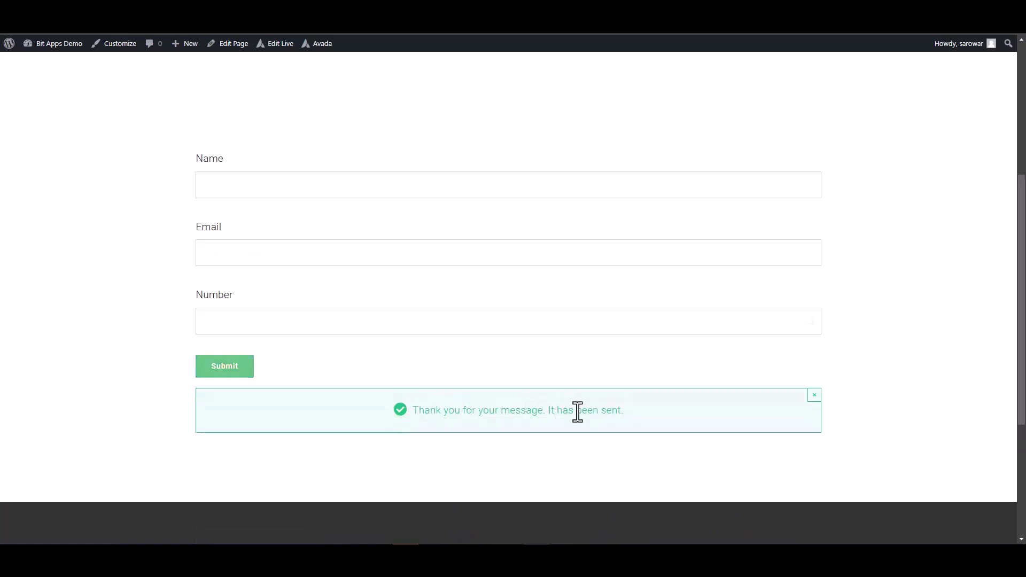
Step: Check Copper's People list for the new 'Bit Integrations' person
triple_click(577, 412)
click(877, 389)
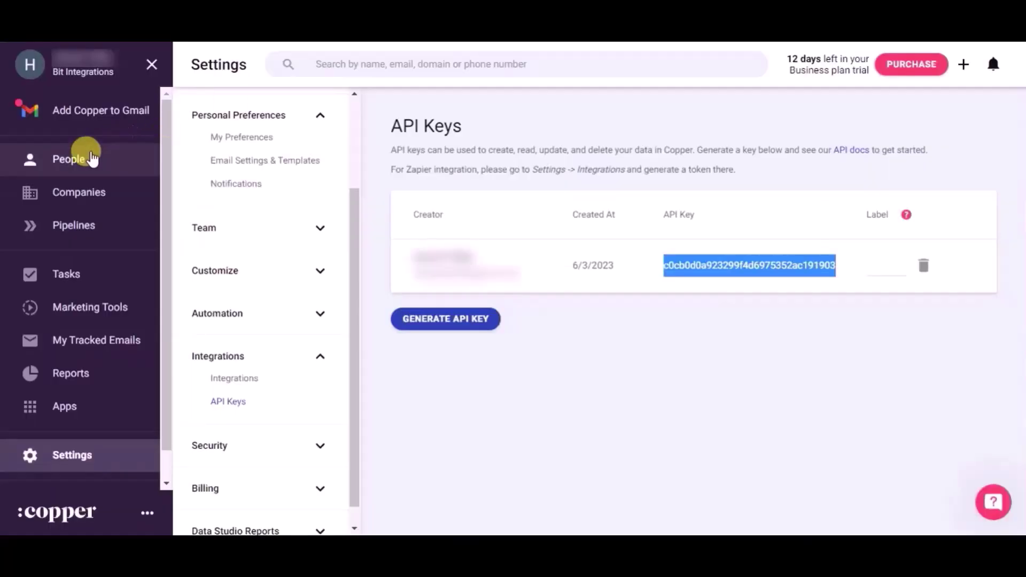
click(85, 158)
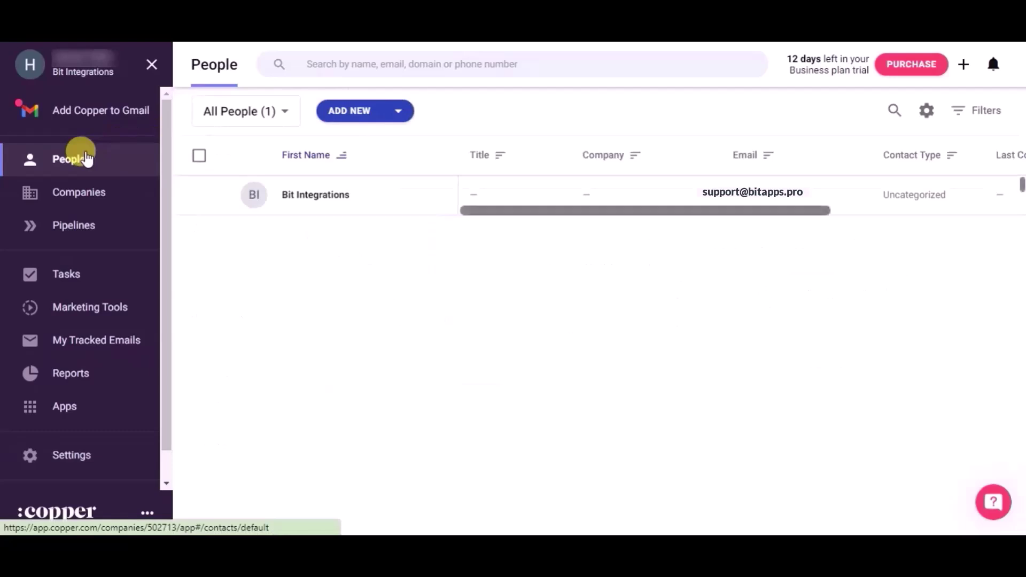